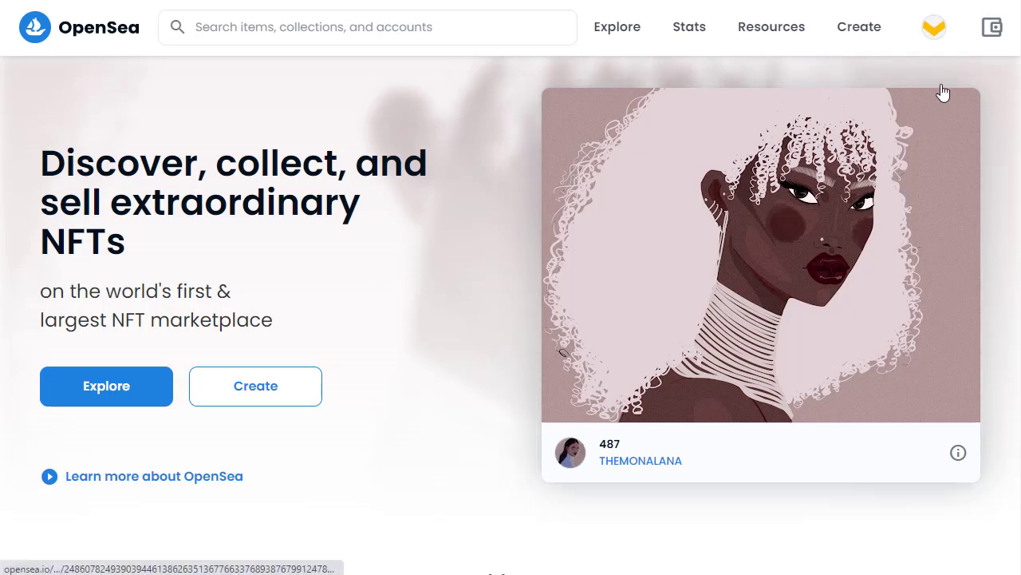
Step: Open the account's profile page to see its 1 collected item
{"action": "left_click", "coordinate": [938, 32]}
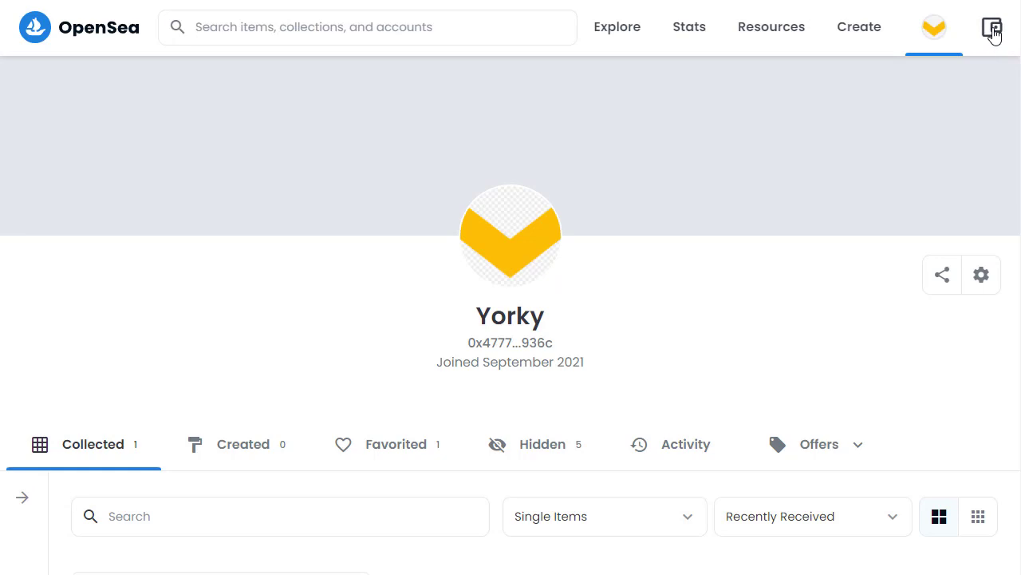
{"action": "left_click", "coordinate": [994, 28]}
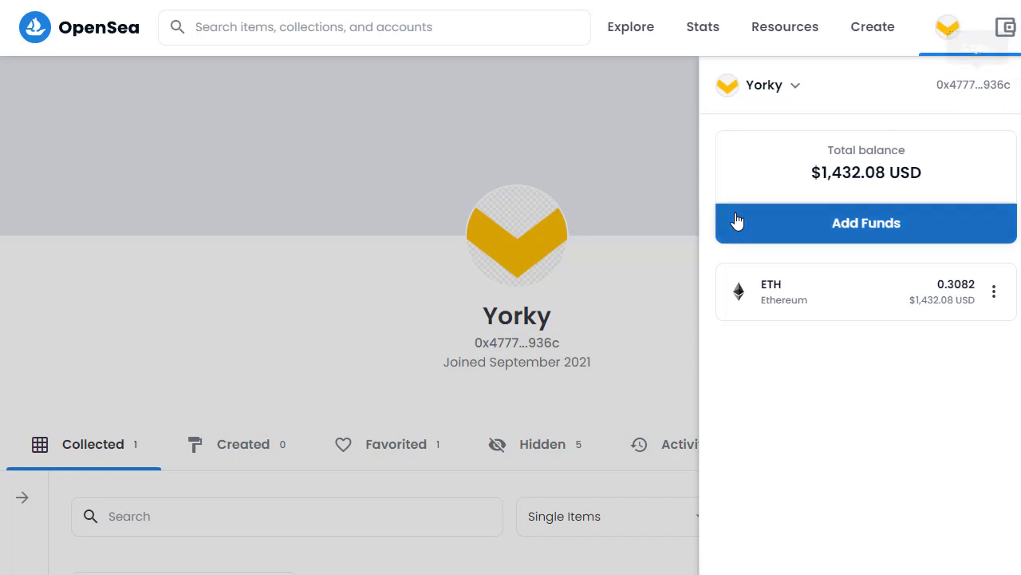
{"action": "left_click", "coordinate": [672, 282]}
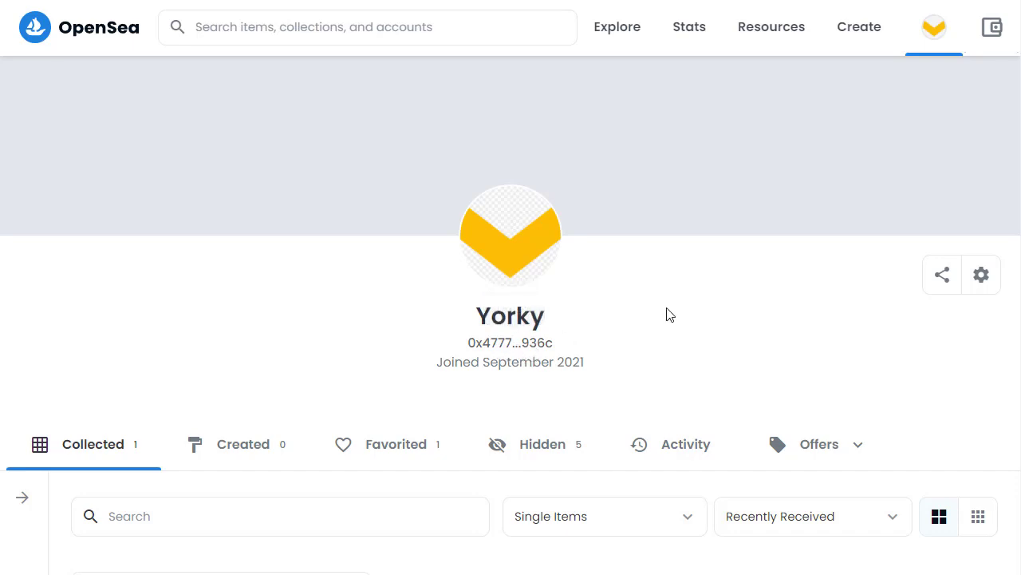
{"action": "scroll", "coordinate": [668, 314], "scroll_direction": "down", "scroll_amount": 5}
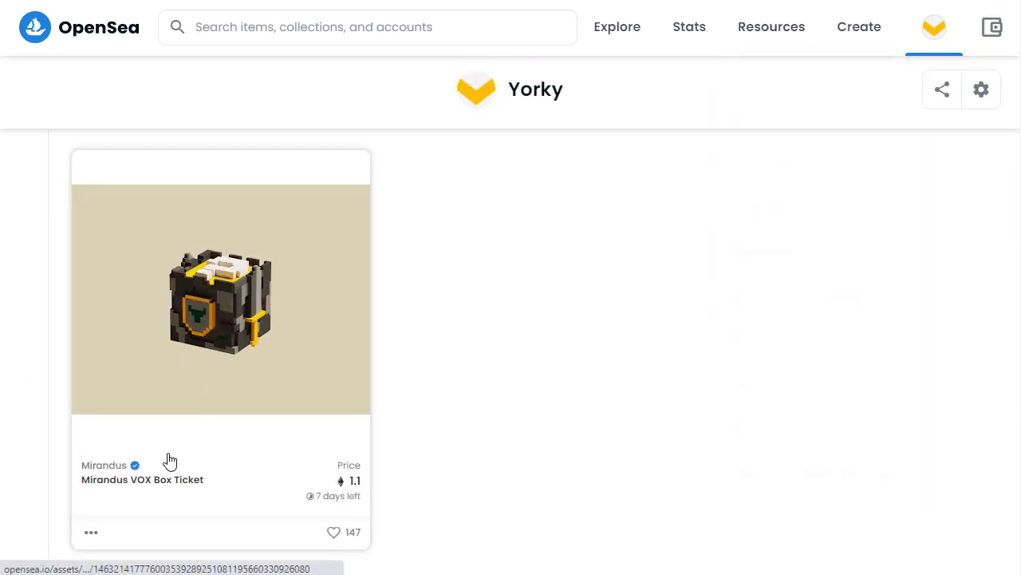
Step: Open the Mirandus VOX Box Ticket item and bring up its list-for-sale form
{"action": "left_click", "coordinate": [226, 318]}
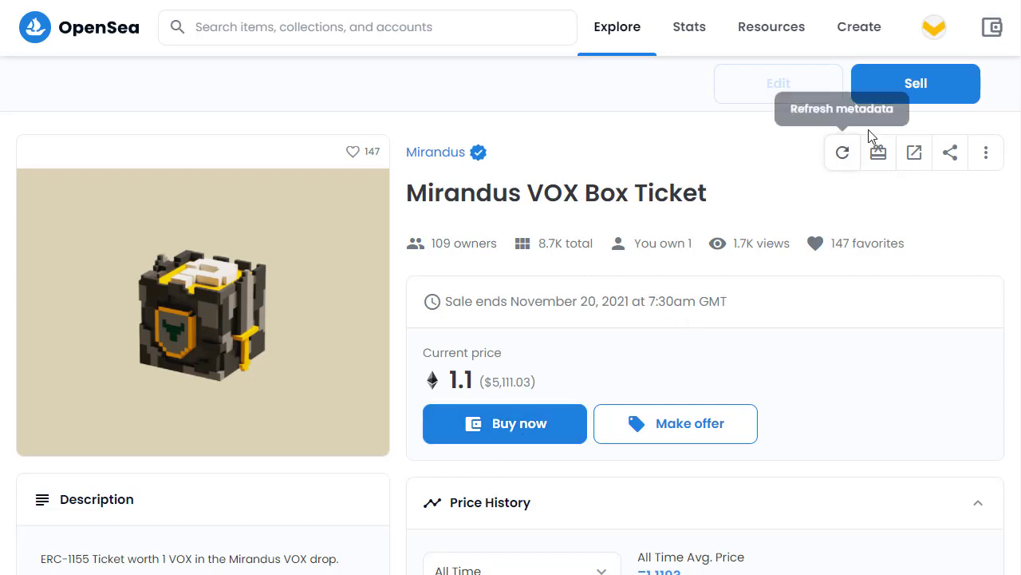
{"action": "left_click", "coordinate": [916, 94]}
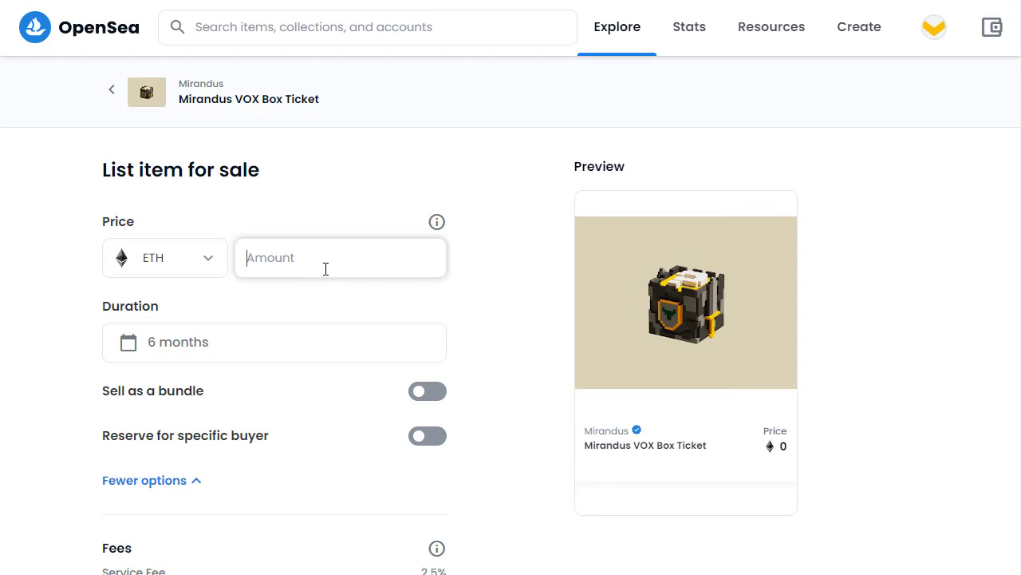
Step: Set the Mirandus VOX Box Ticket's listing price to 1.09 ETH (about $5,064.57)
{"action": "type", "text": "1.1"}
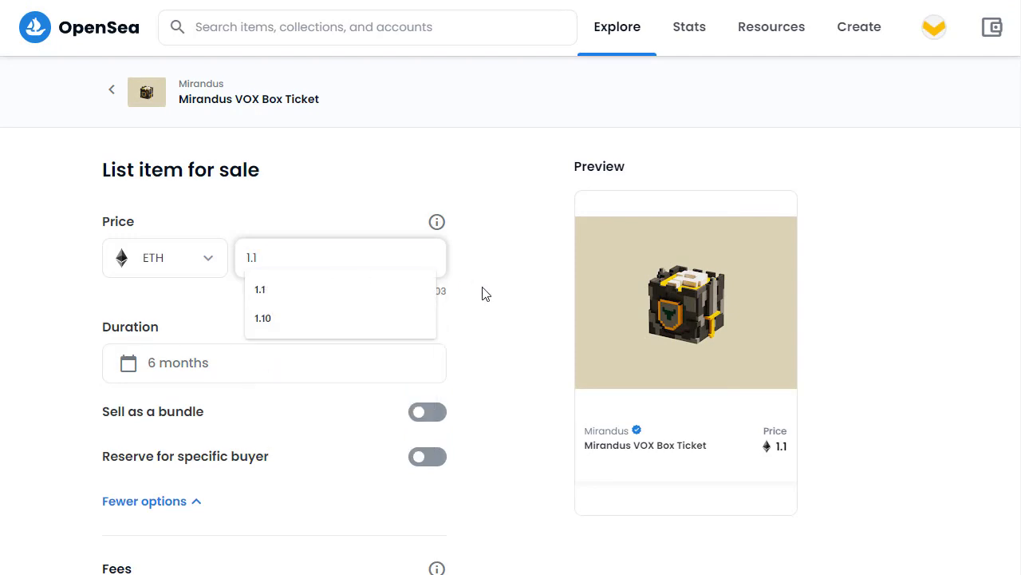
{"action": "left_click", "coordinate": [484, 294]}
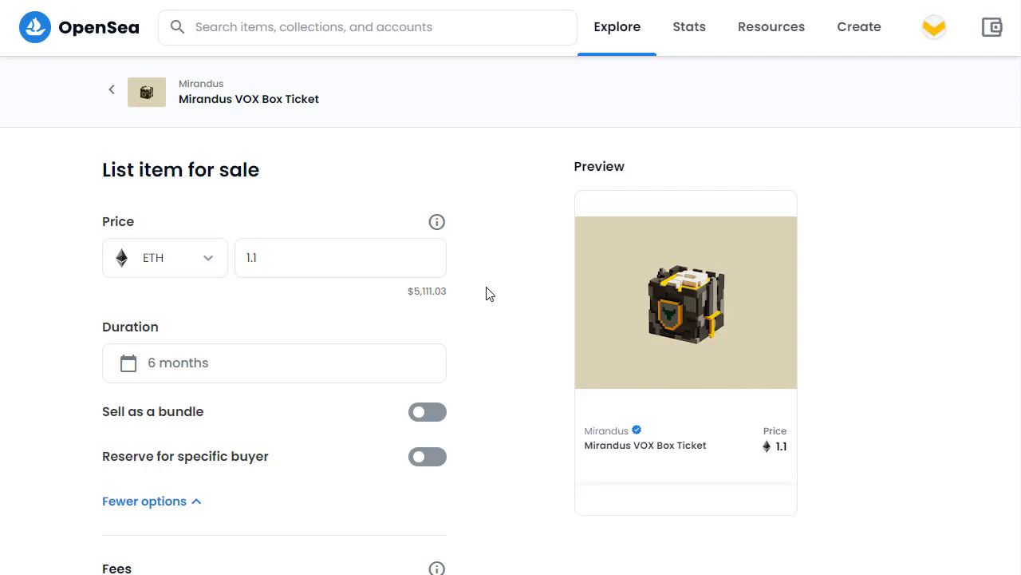
{"action": "left_click", "coordinate": [296, 265]}
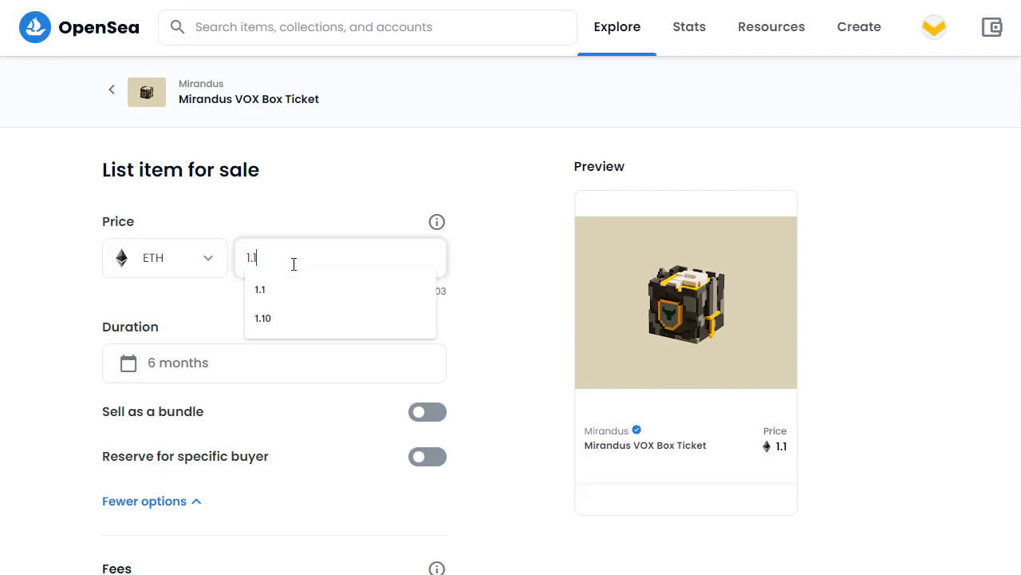
{"action": "key", "text": "BackSpace"}
{"action": "type", "text": "09"}
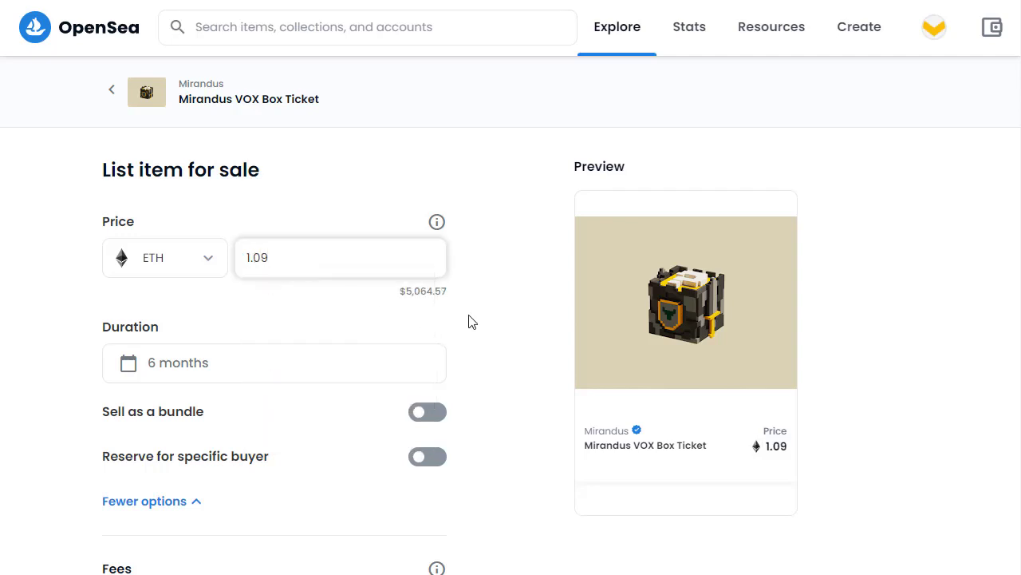
{"action": "left_click", "coordinate": [481, 322]}
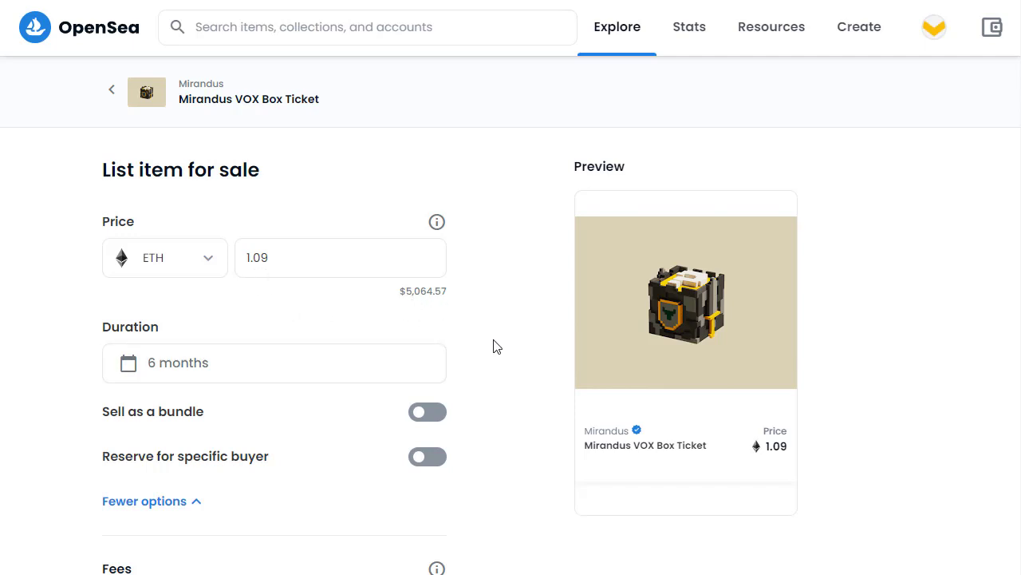
{"action": "scroll", "coordinate": [495, 349], "scroll_direction": "down", "scroll_amount": 1}
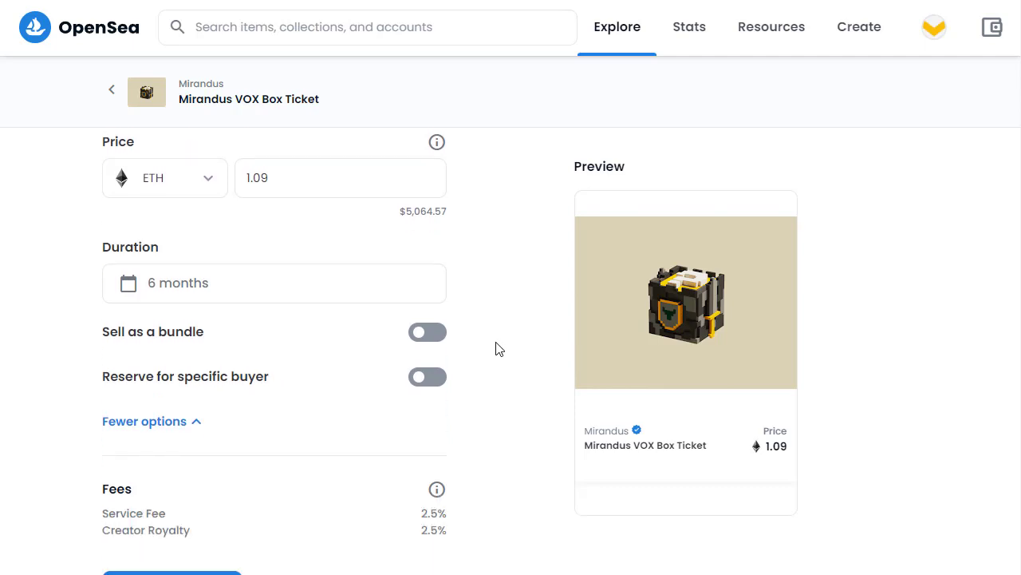
Step: Choose the 1 week preset date range for the listing duration
{"action": "left_click", "coordinate": [326, 298]}
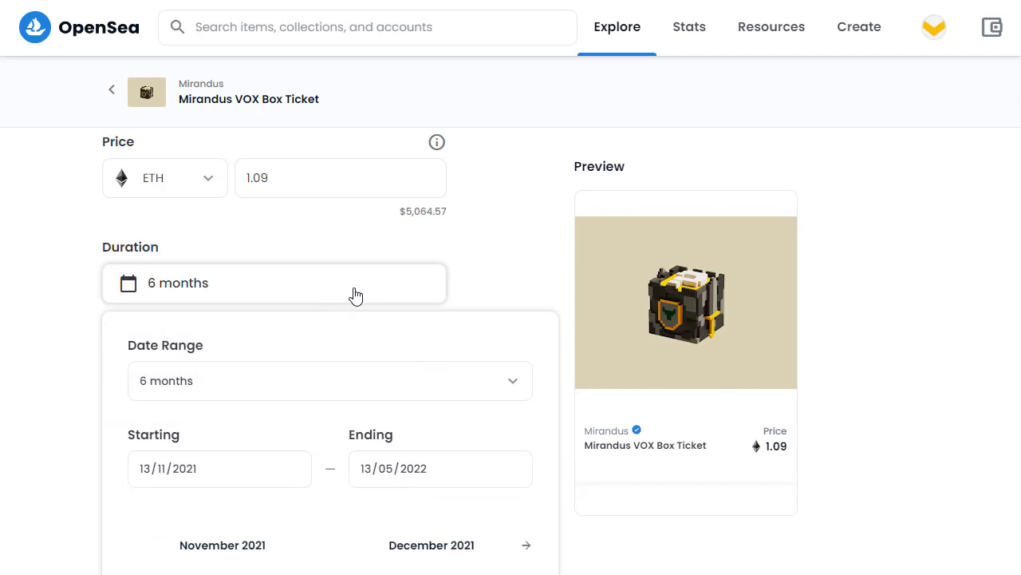
{"action": "scroll", "coordinate": [505, 266], "scroll_direction": "down", "scroll_amount": 1}
{"action": "scroll", "coordinate": [505, 265], "scroll_direction": "down", "scroll_amount": 1}
{"action": "left_click", "coordinate": [251, 231]}
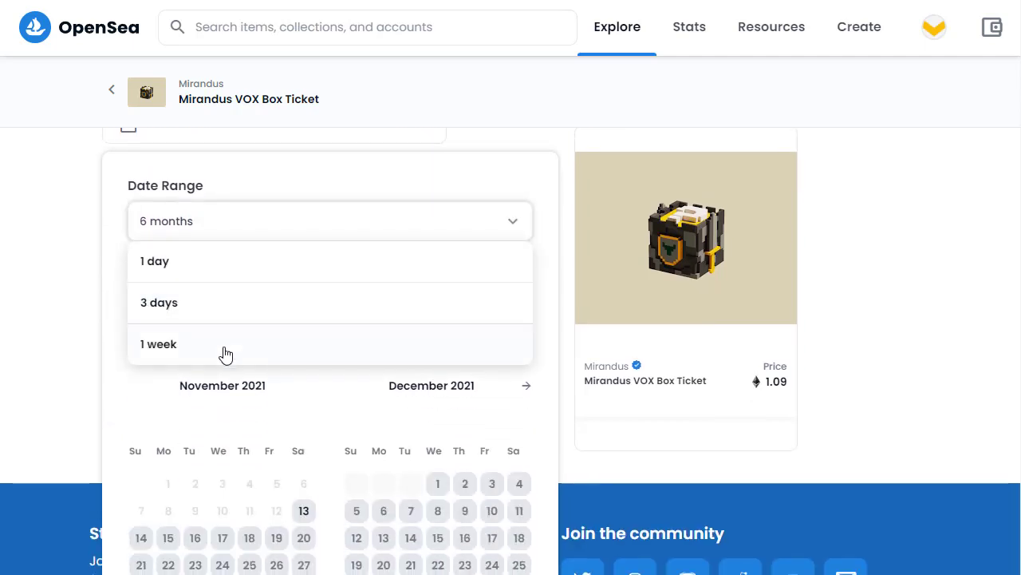
{"action": "left_click", "coordinate": [340, 185]}
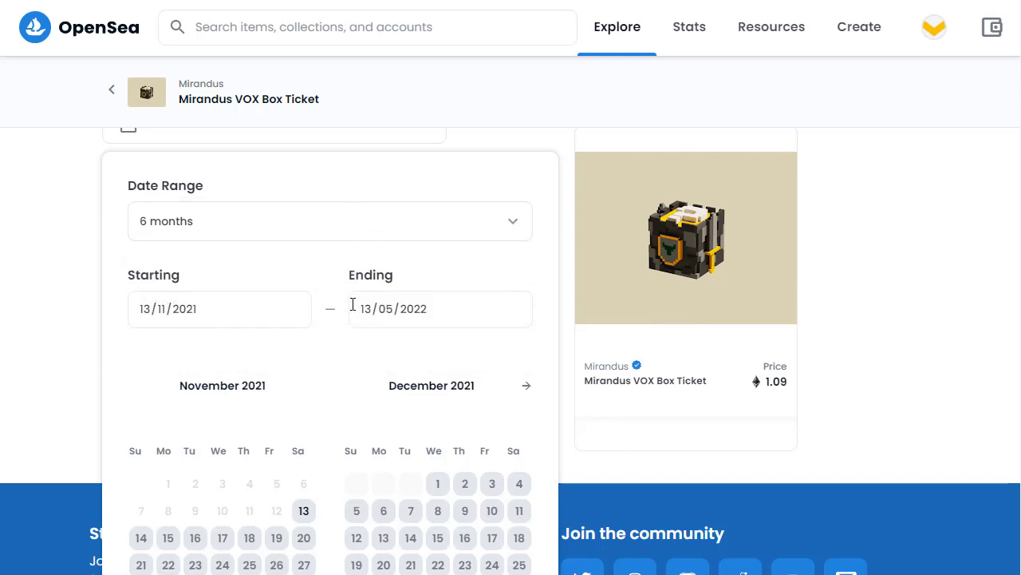
{"action": "left_click", "coordinate": [218, 231]}
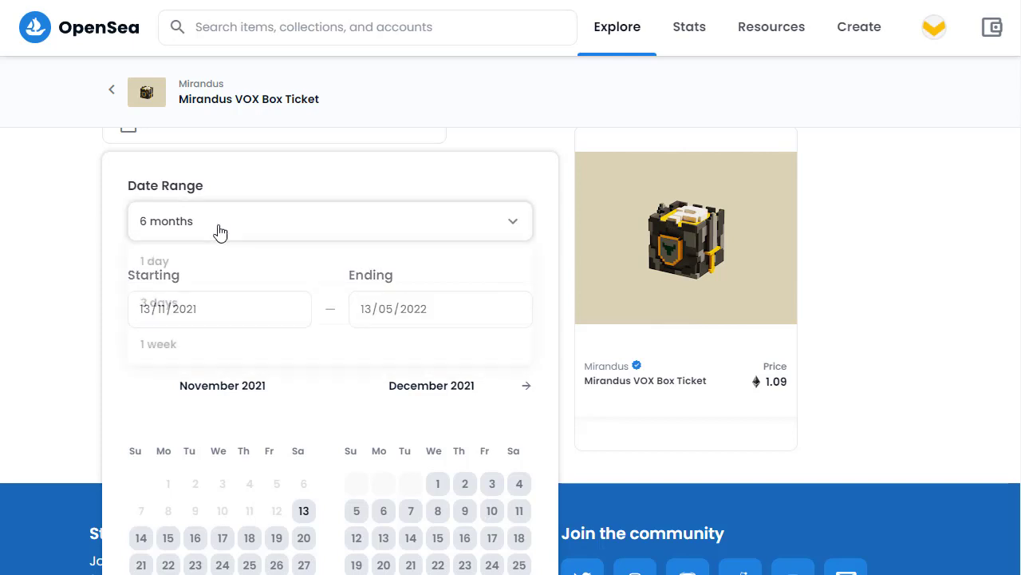
{"action": "left_click", "coordinate": [199, 348]}
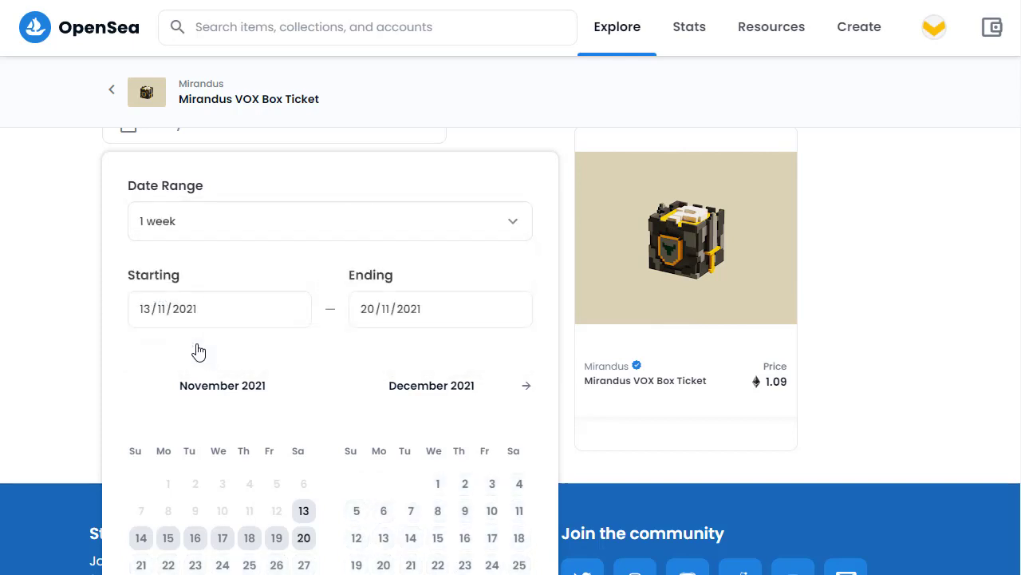
Step: Change the ending day to 27, so the listing runs 13/11/2021 to 27/11/2021
{"action": "left_click", "coordinate": [371, 309]}
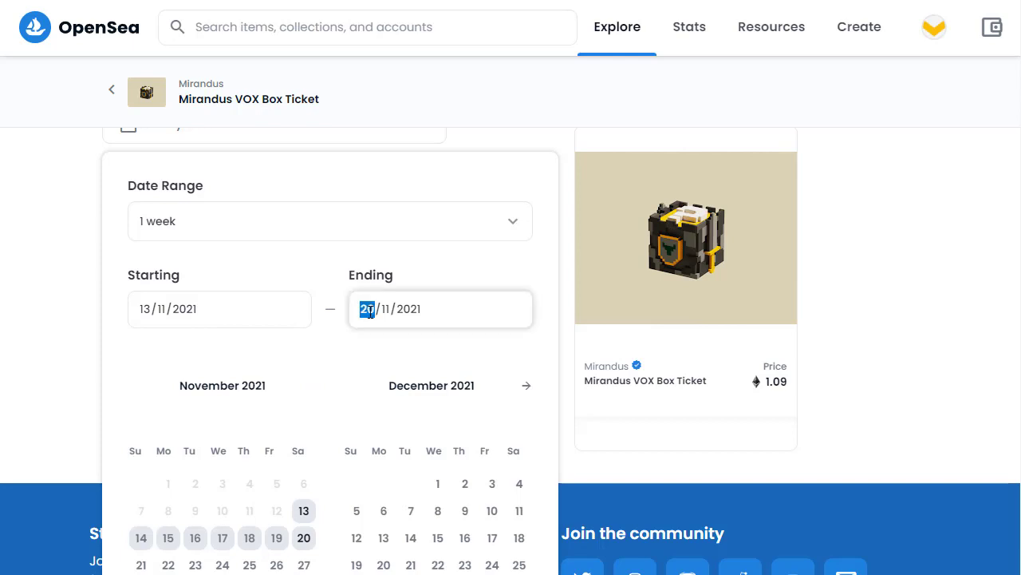
{"action": "type", "text": "27"}
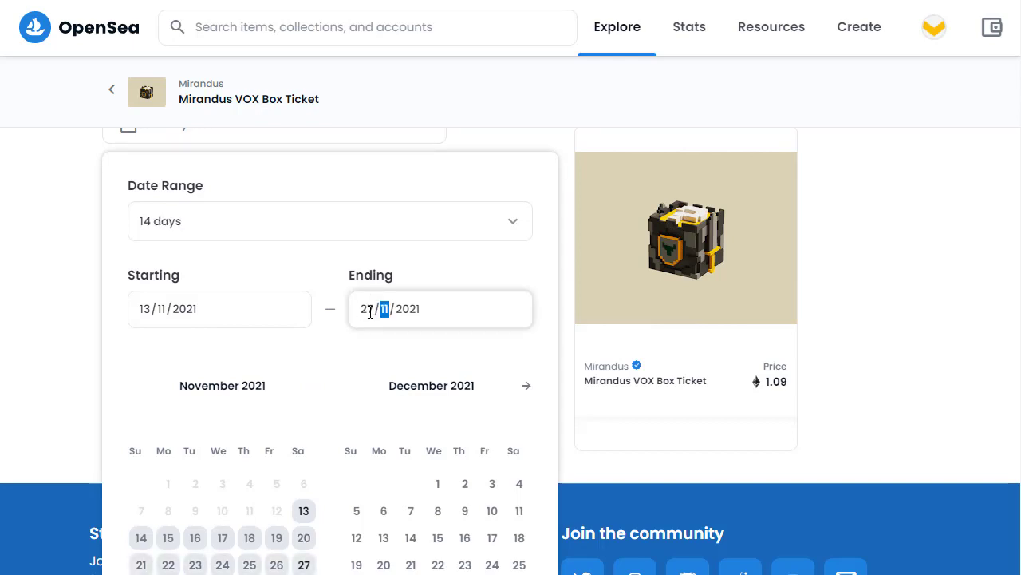
{"action": "left_click", "coordinate": [358, 343]}
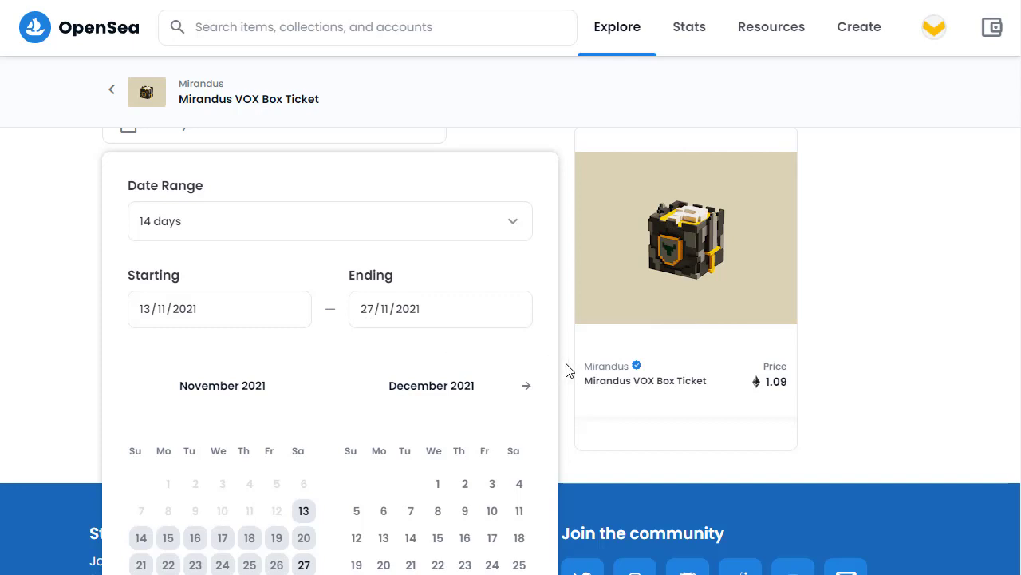
{"action": "scroll", "coordinate": [568, 372], "scroll_direction": "down", "scroll_amount": 3}
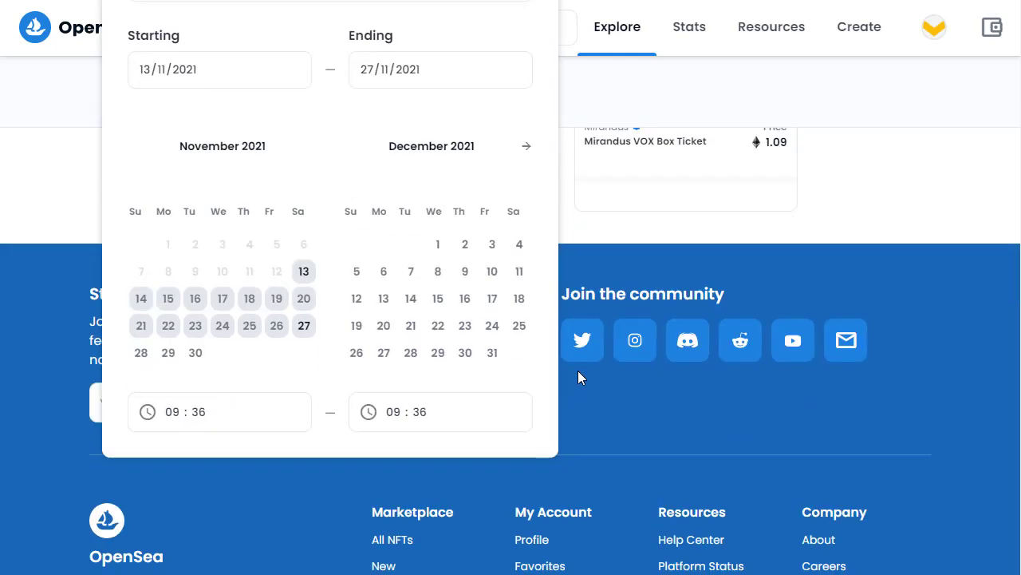
{"action": "scroll", "coordinate": [578, 370], "scroll_direction": "up", "scroll_amount": 4}
{"action": "left_click", "coordinate": [570, 351]}
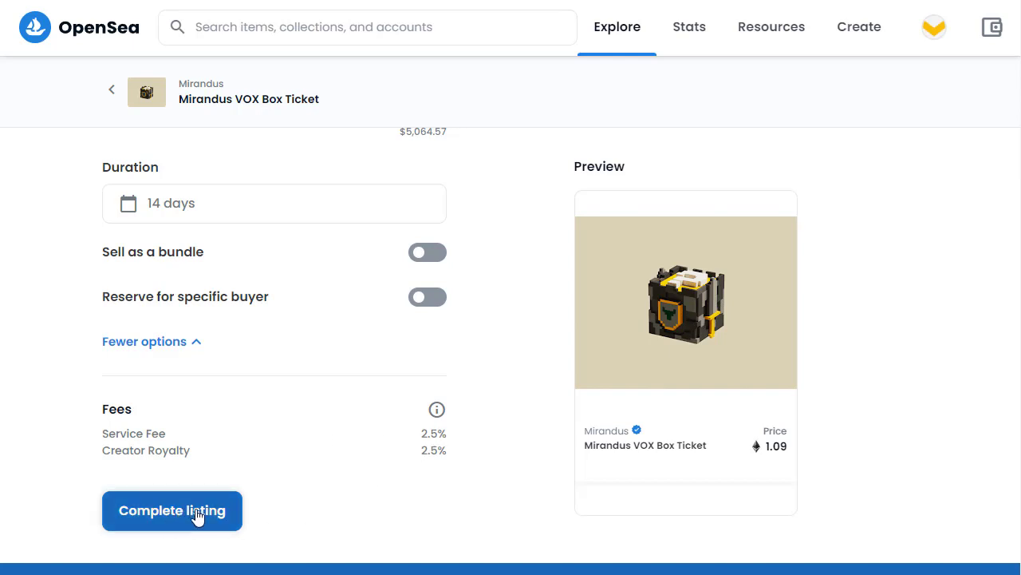
Step: Submit the listing and pay the one-time wallet initialization gas fee in MetaMask
{"action": "left_click", "coordinate": [217, 524]}
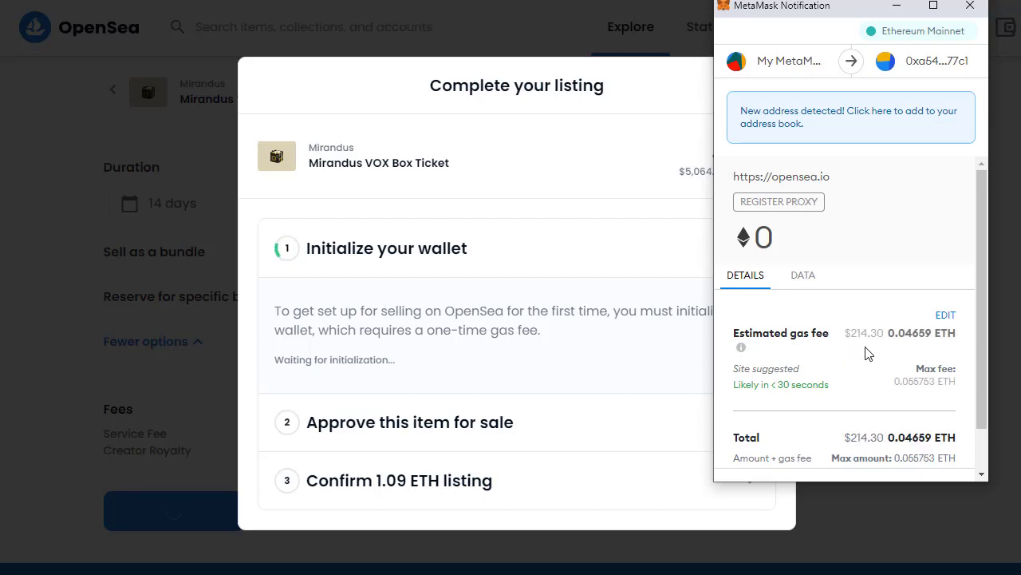
{"action": "scroll", "coordinate": [868, 354], "scroll_direction": "down", "scroll_amount": 2}
{"action": "left_click", "coordinate": [880, 439]}
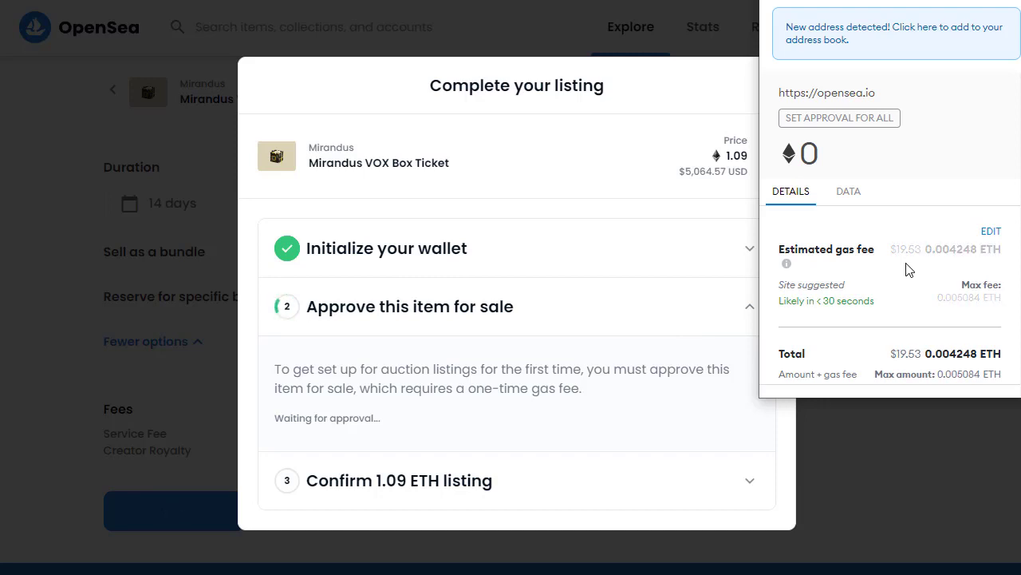
{"action": "scroll", "coordinate": [890, 239], "scroll_direction": "down", "scroll_amount": 2}
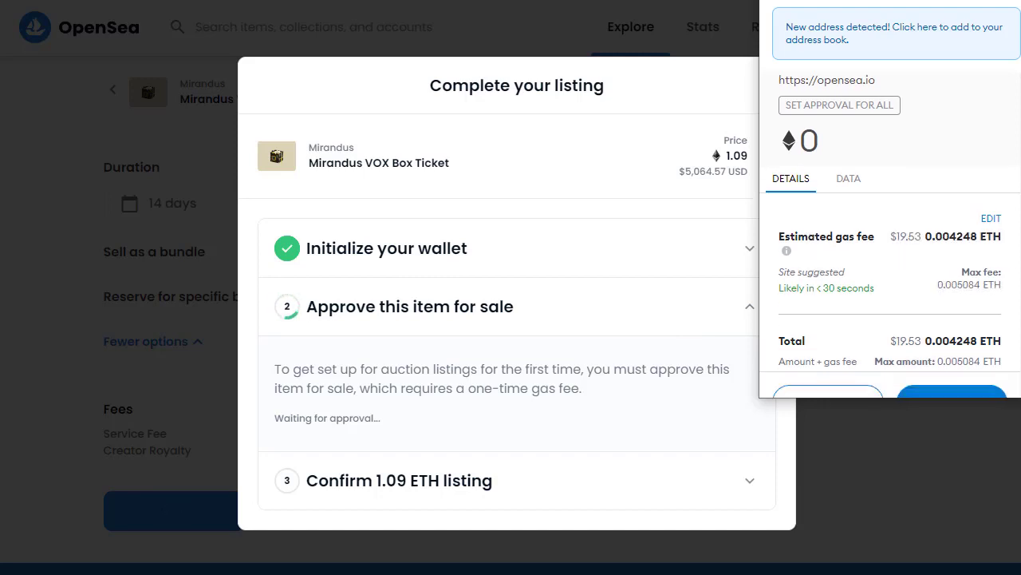
Step: Approve the item for sale in MetaMask and sign the 1.09 ETH listing
{"action": "left_click", "coordinate": [956, 373]}
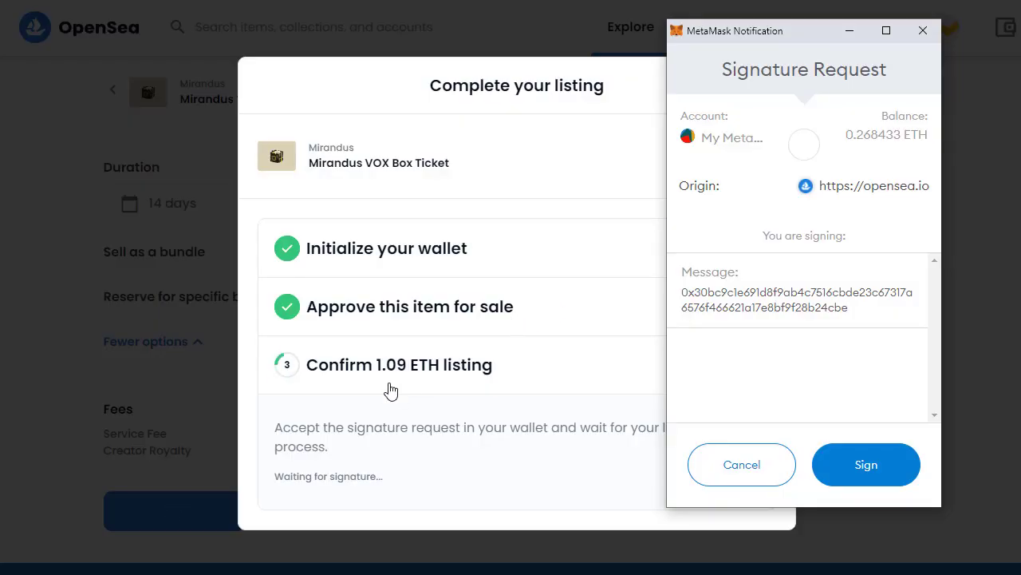
{"action": "left_click", "coordinate": [866, 464]}
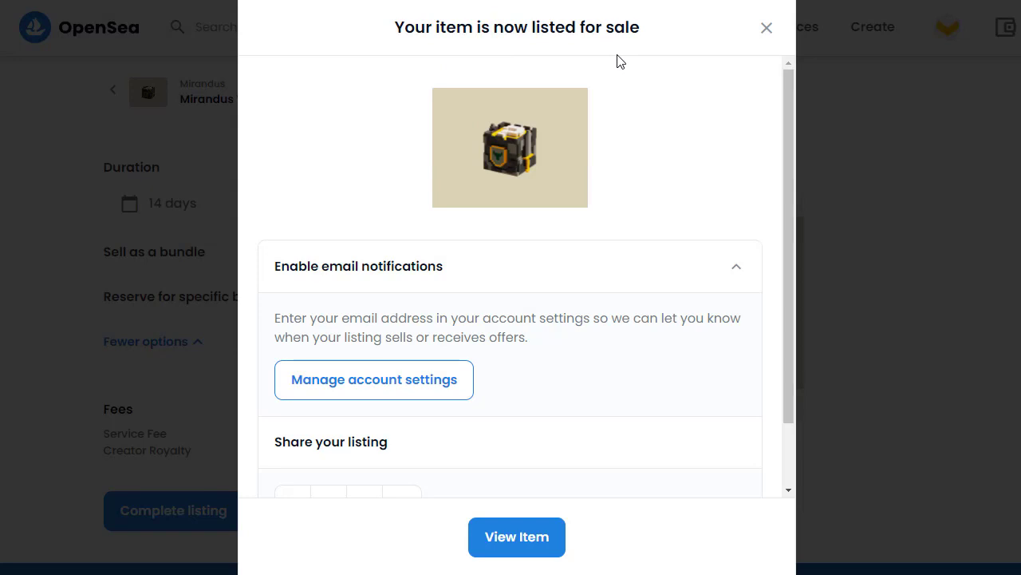
Step: Open the listed item's page showing 1.09 ETH with sale ending November 27, 2021
{"action": "left_click", "coordinate": [517, 538]}
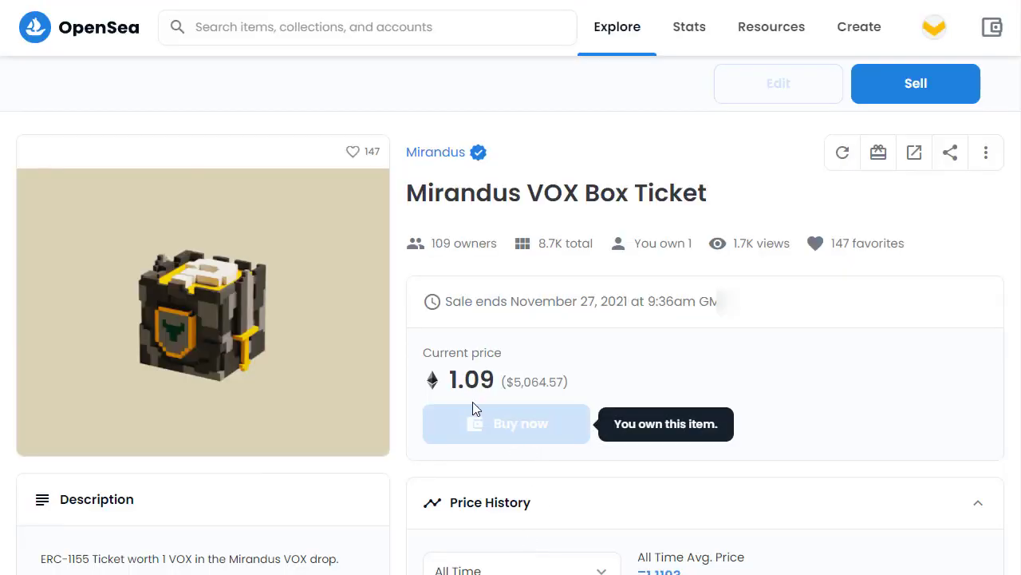